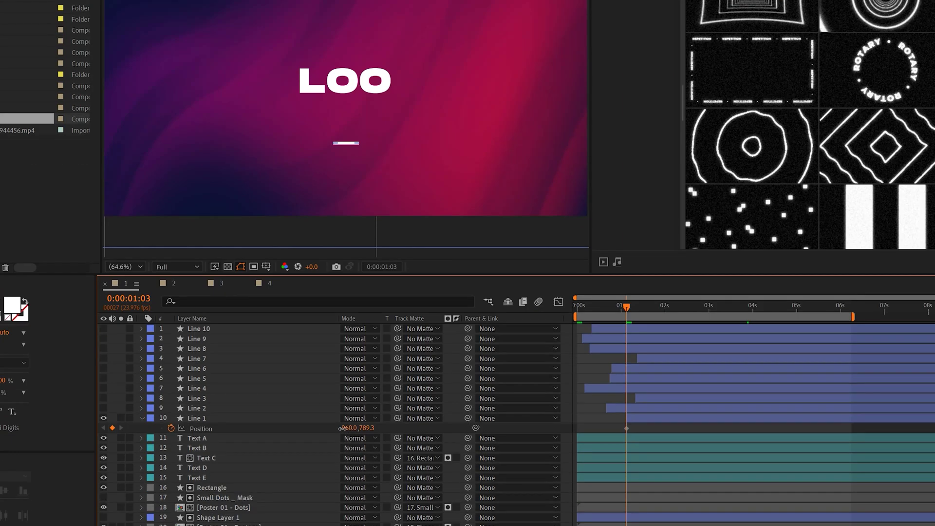
Animate Line 1 across the frame, keyframing its X position at -180 at 0:00:01:03 and 1980 at 0:00:01:22.
drag(347, 428, 298, 423)
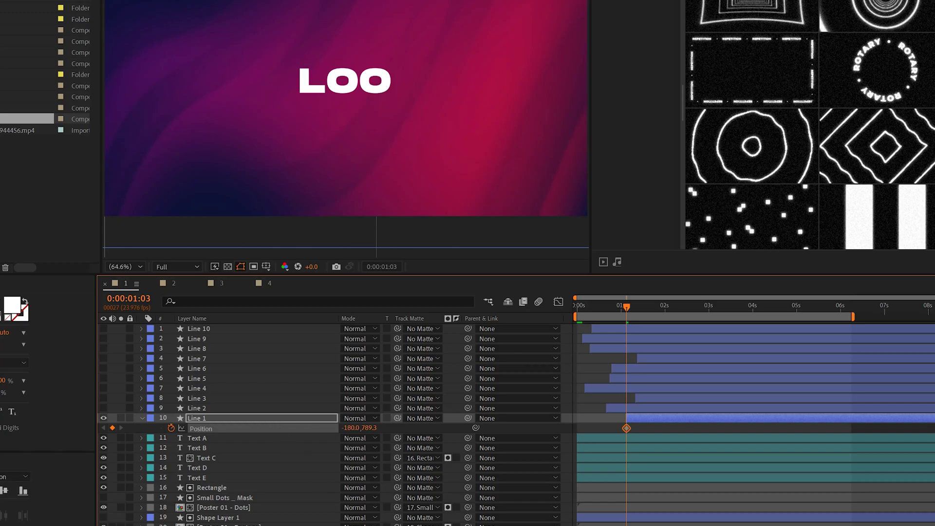
key(ctrl+shift+a)
drag(653, 305, 662, 308)
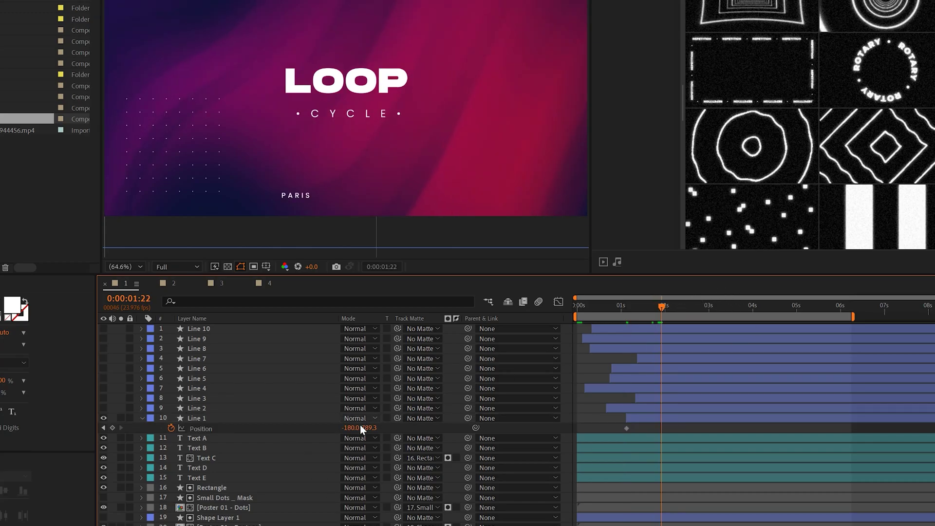
drag(361, 427, 371, 428)
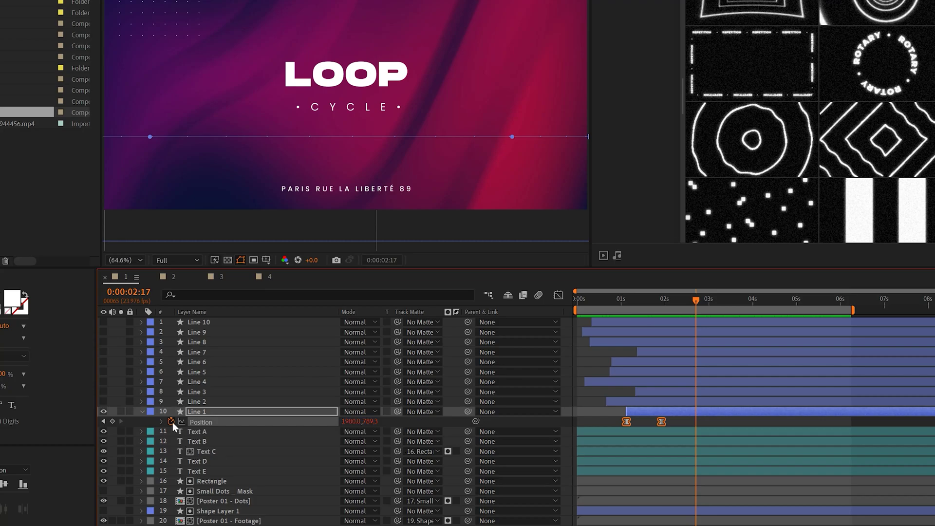
Add the expression loopOut() to Line 1's Position property.
alt+click(173, 423)
text(loo)
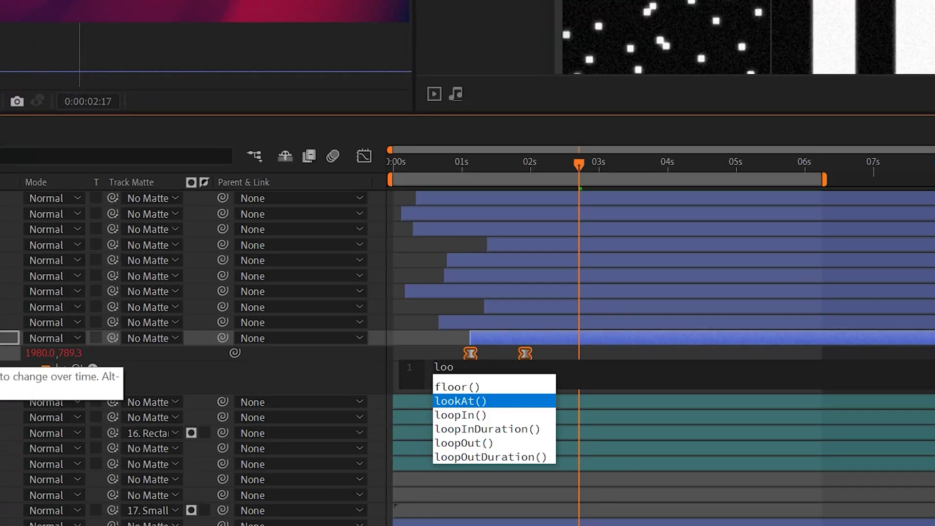
text(pOu)
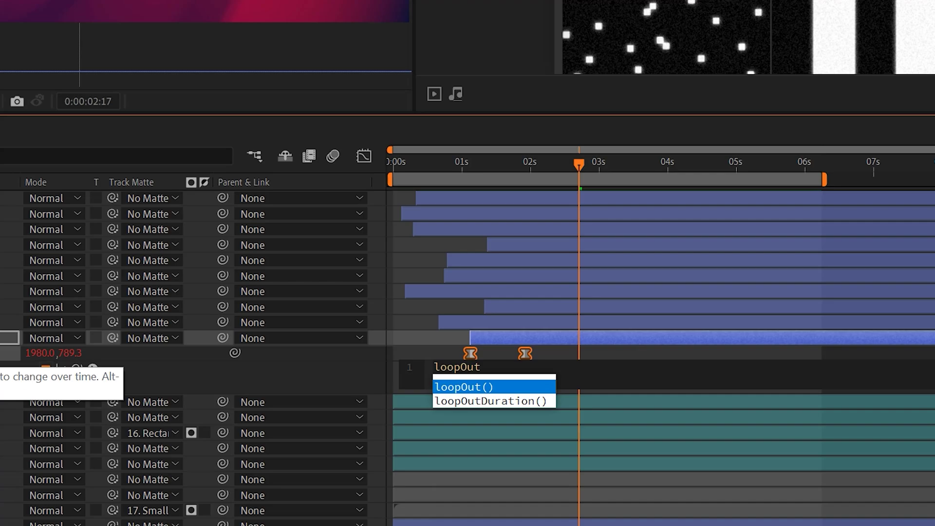
text(t)
key(Return)
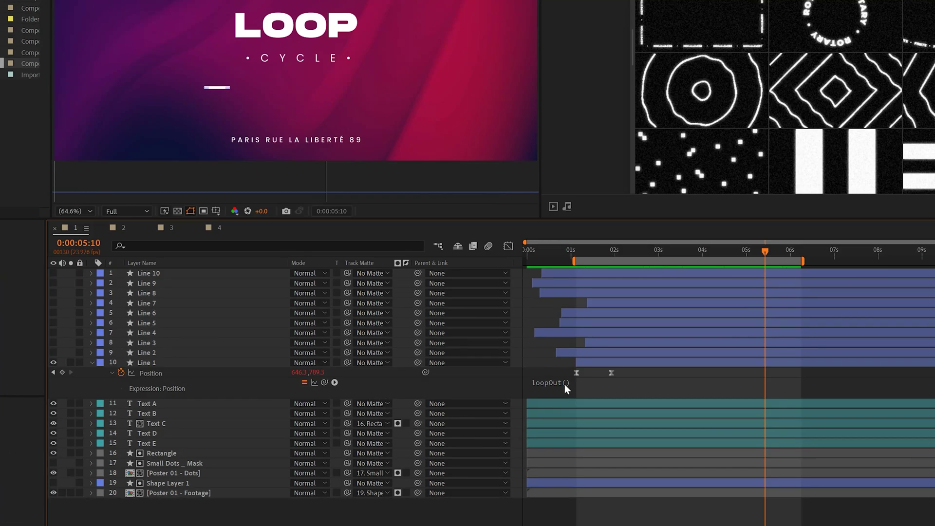
Give Line 1's Position expression the loop type "pingpong", making it loopOut("pingpong").
click(565, 385)
click(586, 383)
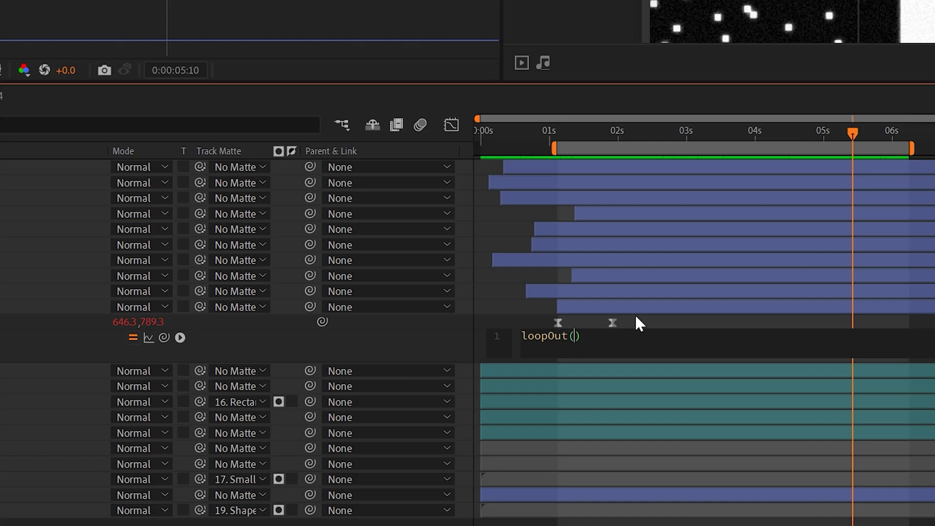
text(")
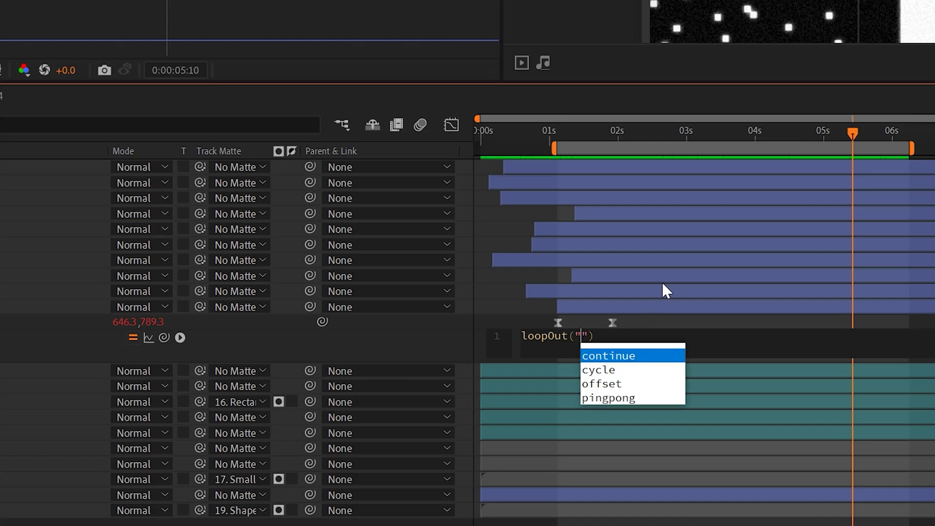
click(608, 398)
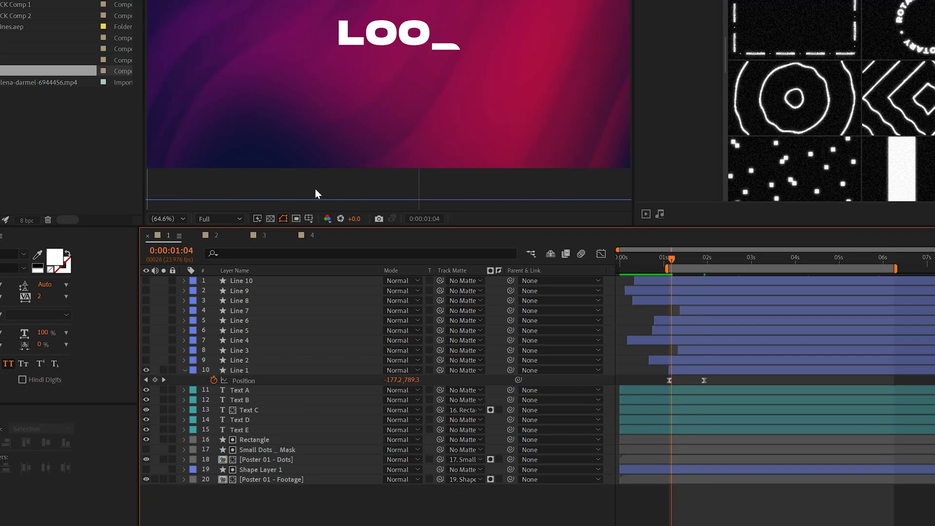
Preview the line animation and use the loop type "offset" in Line 1's loopOut expression.
key(space)
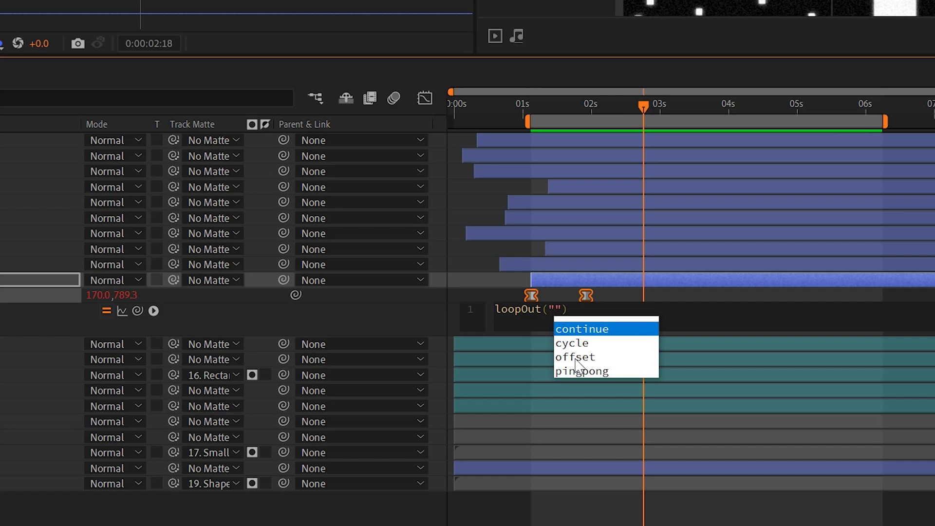
click(576, 359)
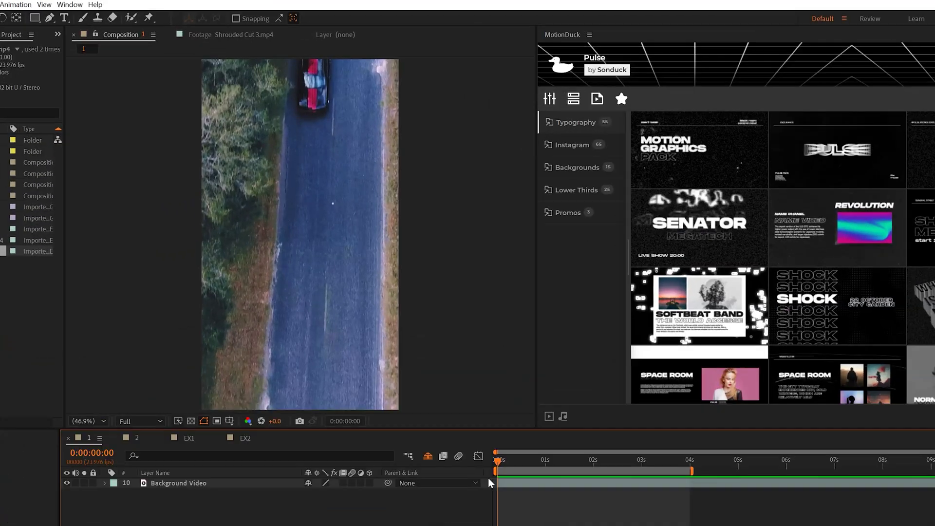
drag(491, 481, 615, 486)
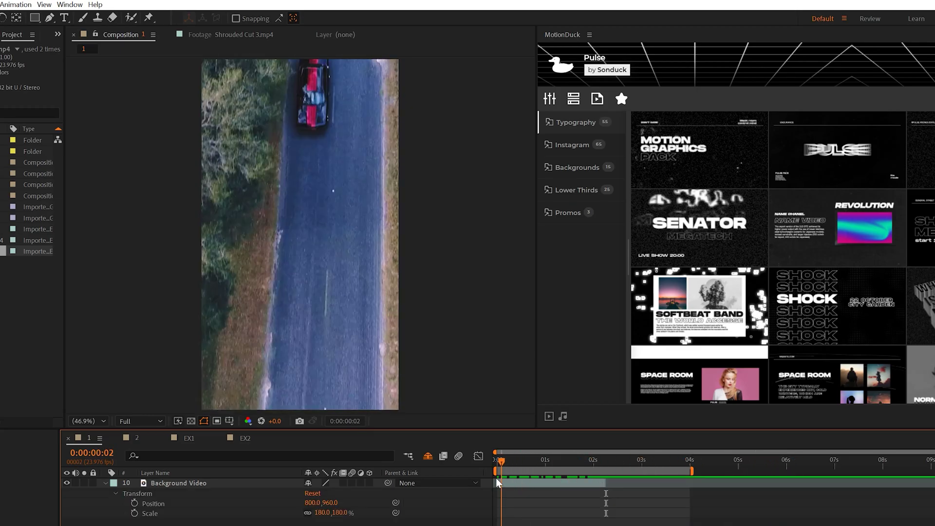
drag(502, 484, 620, 484)
drag(537, 316, 537, 317)
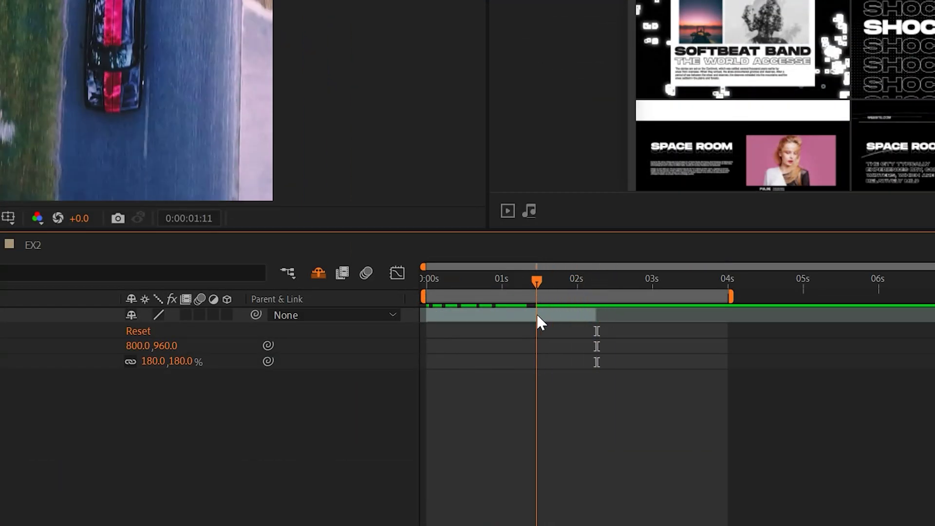
Collapse the Background Video layer's properties and enable time remapping on the layer.
key(u)
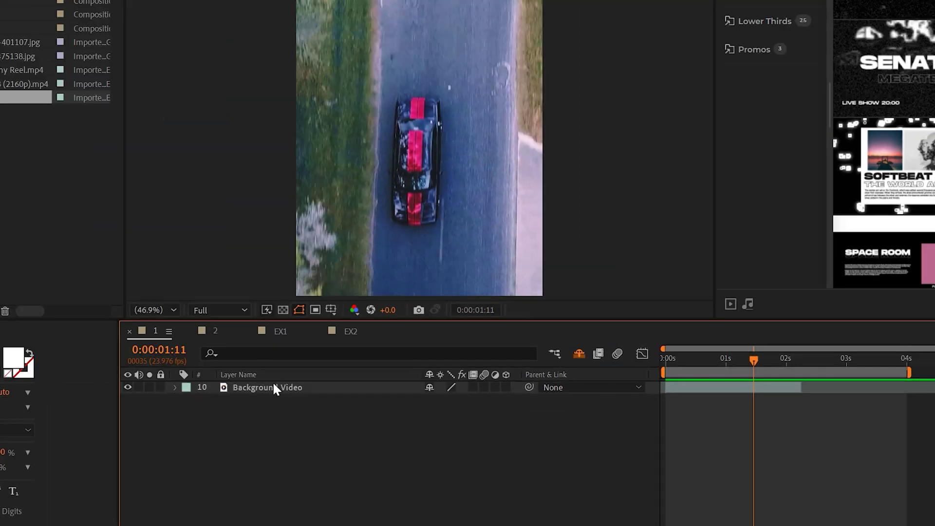
right_click(274, 388)
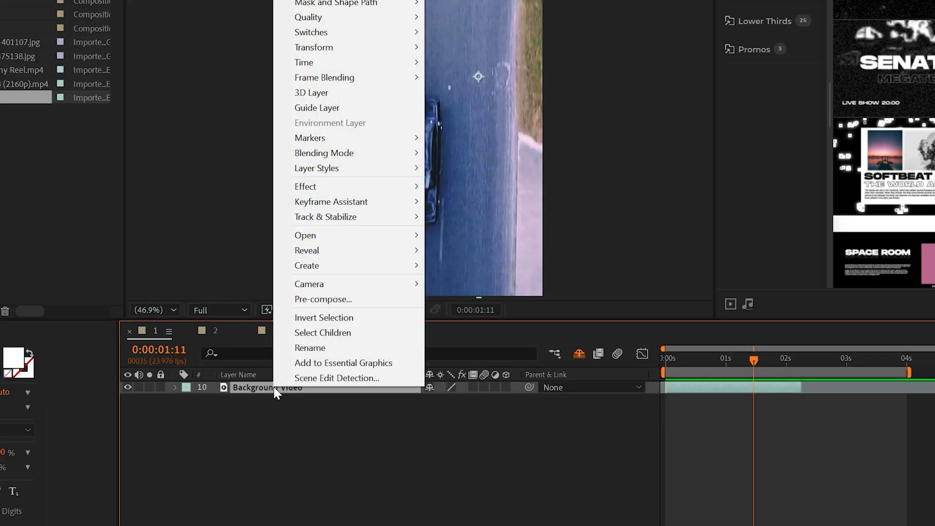
mouse_move(322, 63)
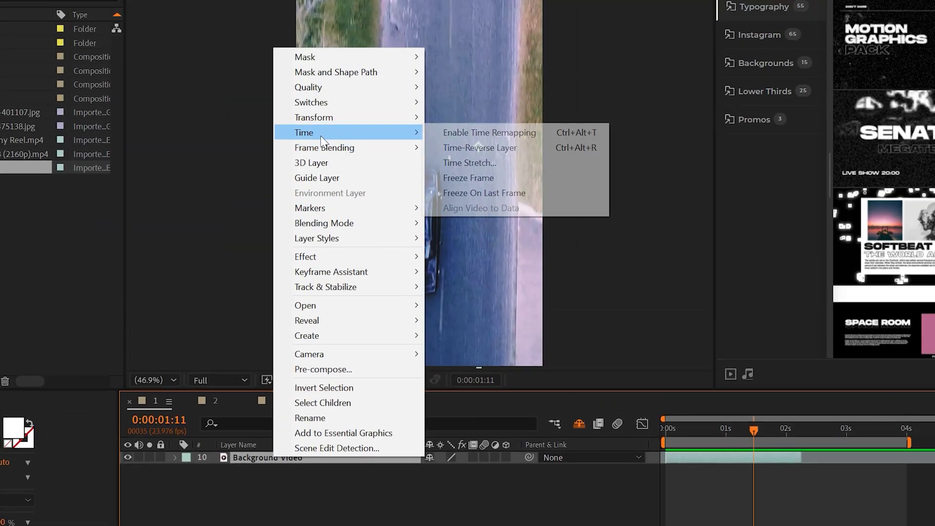
click(534, 131)
Add Time Remap keyframes to the Background Video layer at 0:00:00:00 and at 0:00:02:05, near the clip's end.
key(Home)
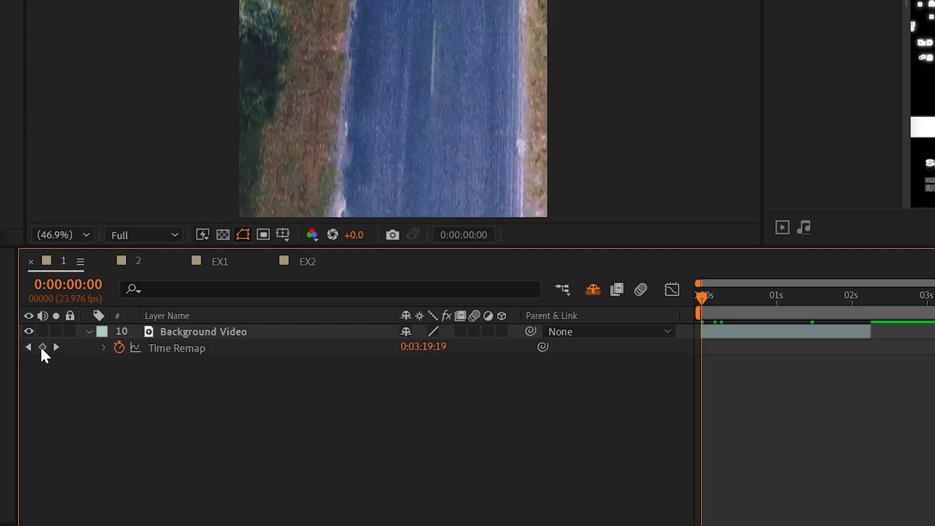
click(42, 347)
drag(854, 298, 869, 299)
click(42, 347)
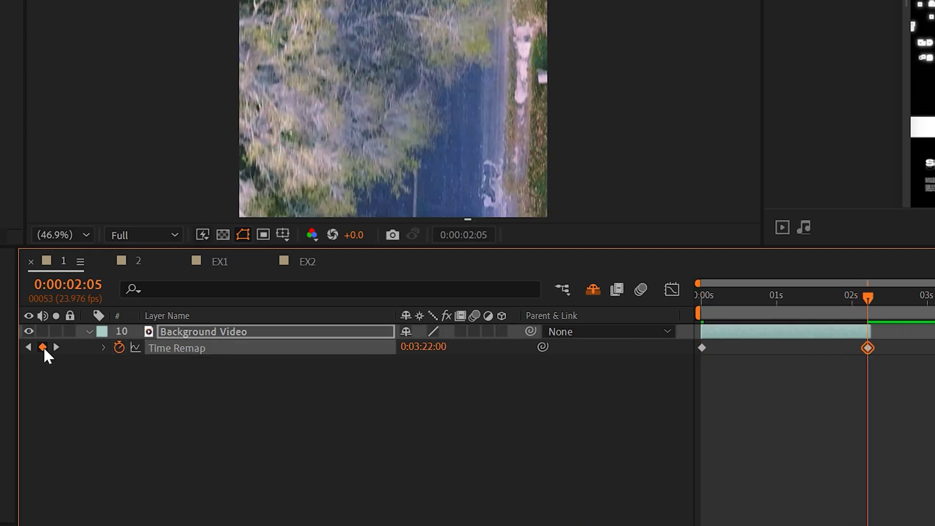
Add the expression loopOut() to the Background Video layer's Time Remap property.
alt+click(119, 347)
text(loopO)
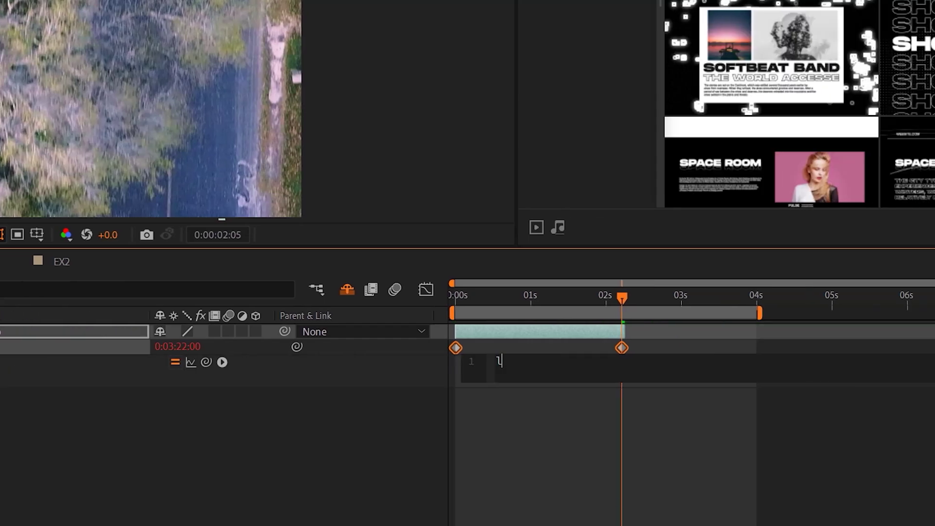
text(ut)
key(Return)
click(621, 414)
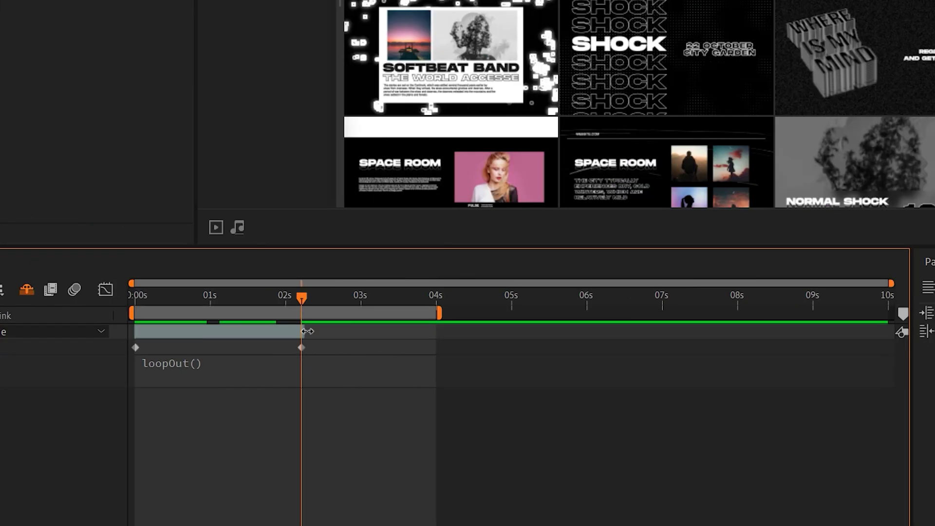
Extend the Background Video layer's out point to the composition's end at 10 seconds and preview the loop.
drag(308, 331, 578, 326)
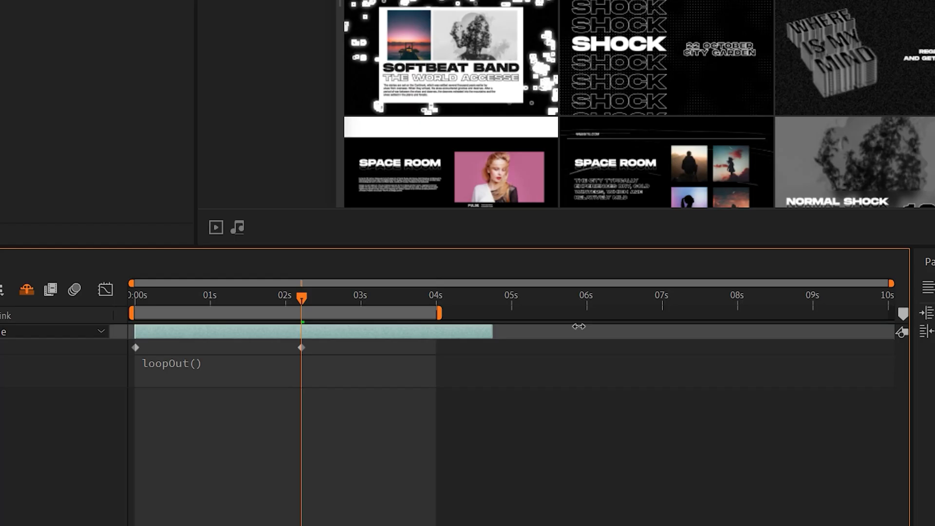
drag(847, 334, 900, 341)
key(space)
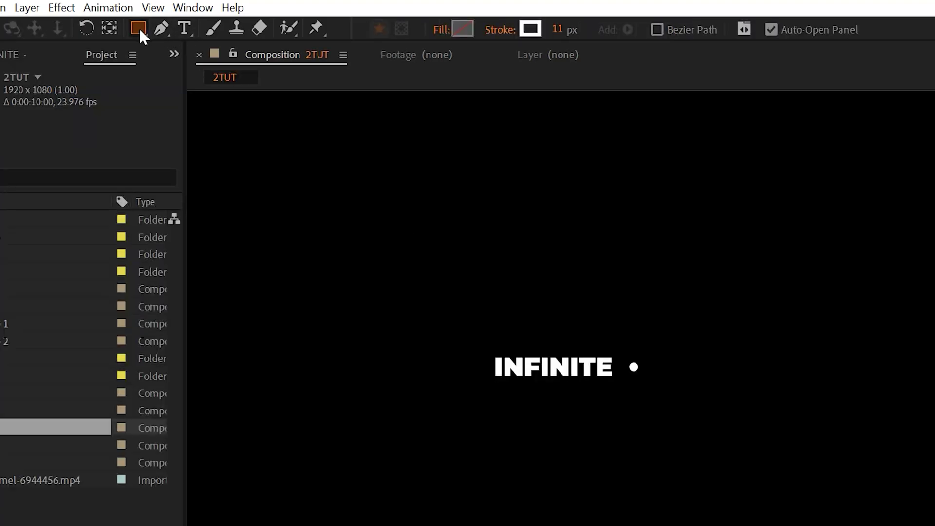
Draw a wide elliptical mask across most of the frame on the INFINITE text layer.
click(137, 27)
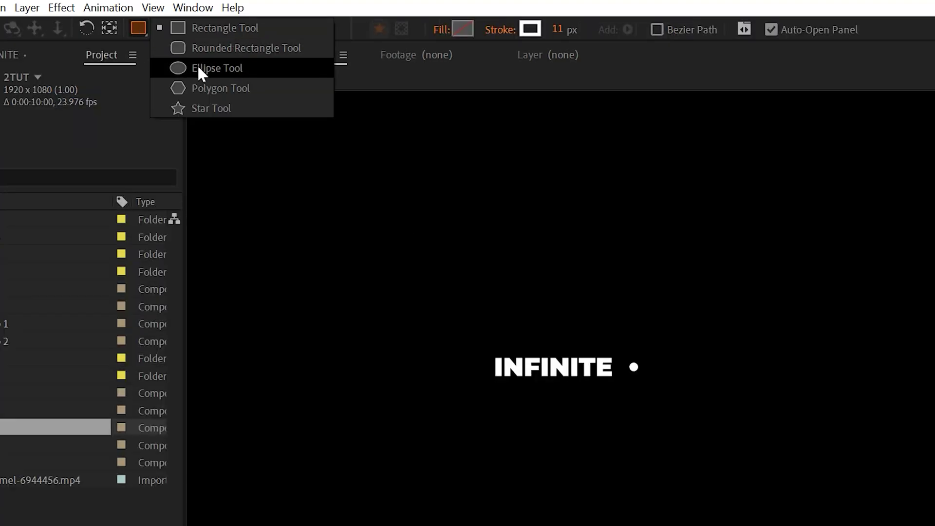
click(211, 109)
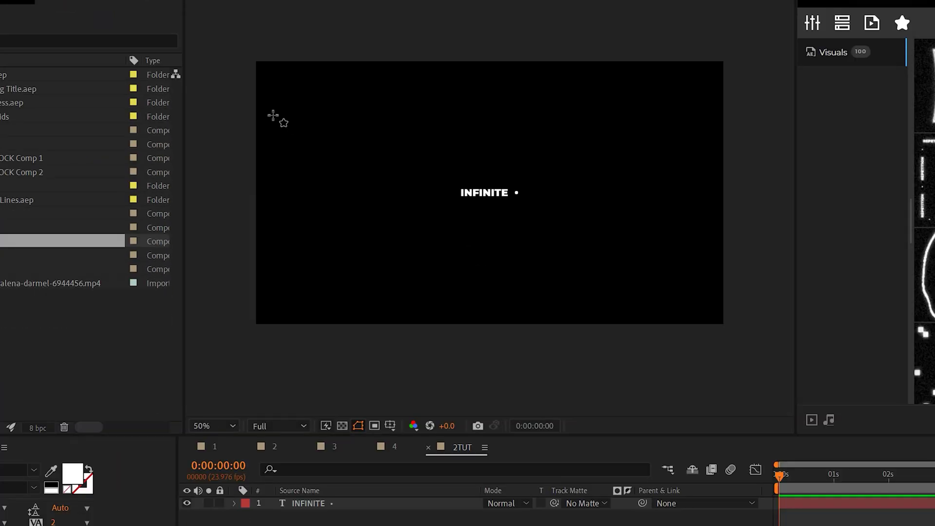
click(309, 503)
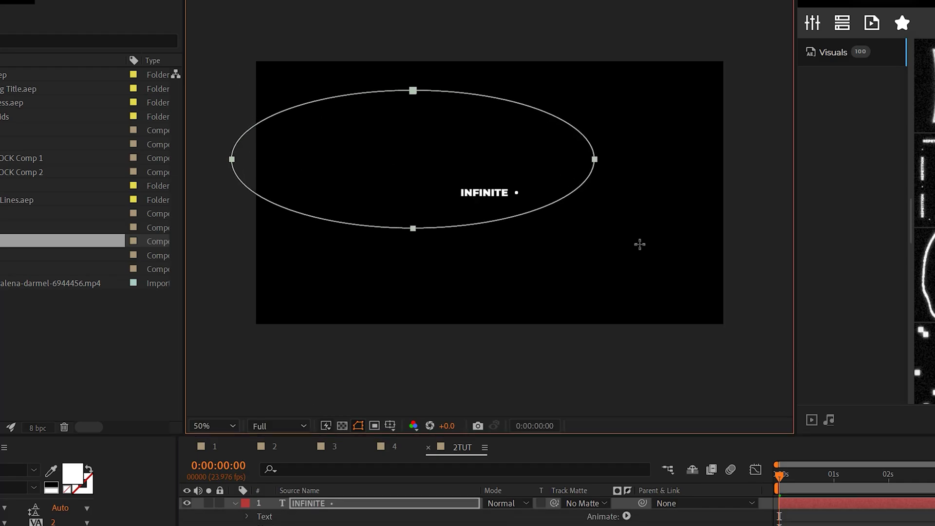
drag(639, 245, 761, 288)
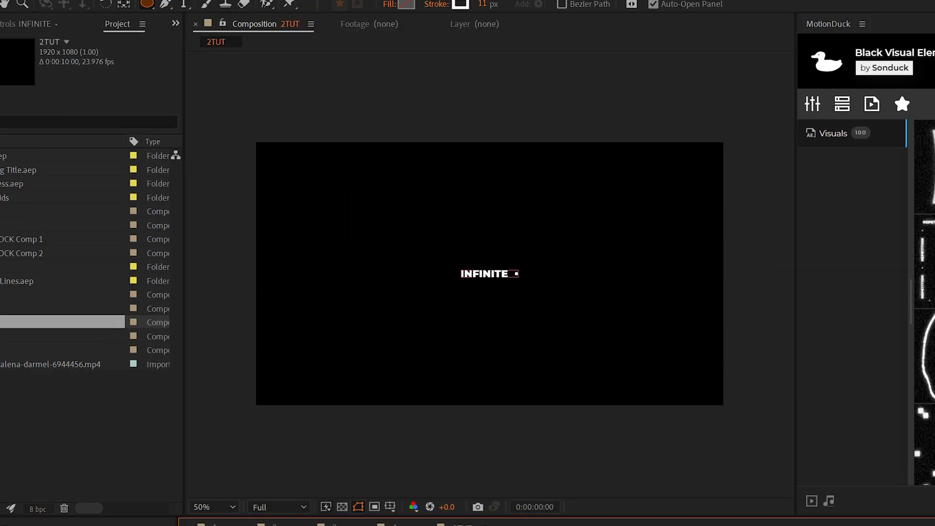
Set the INFINITE text layer's path option to Mask 1, with the mask mode set to None.
click(248, 323)
click(258, 347)
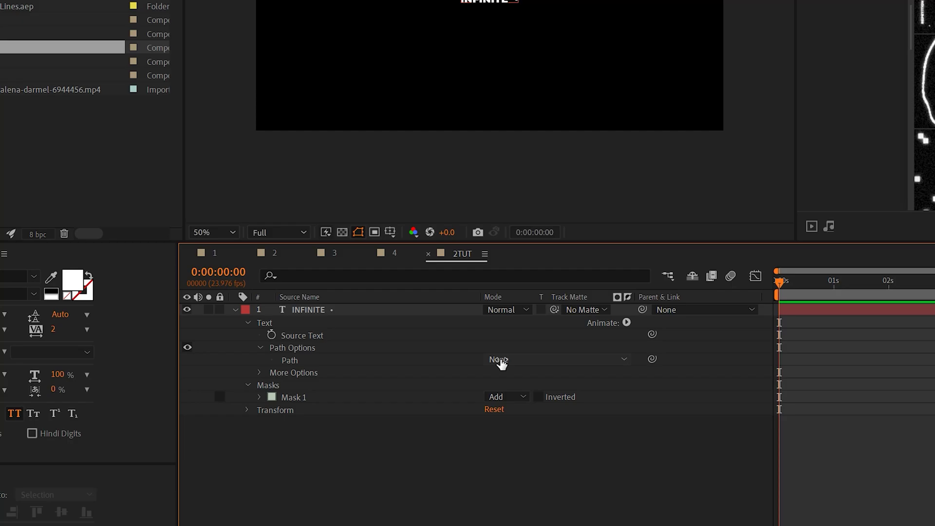
click(519, 392)
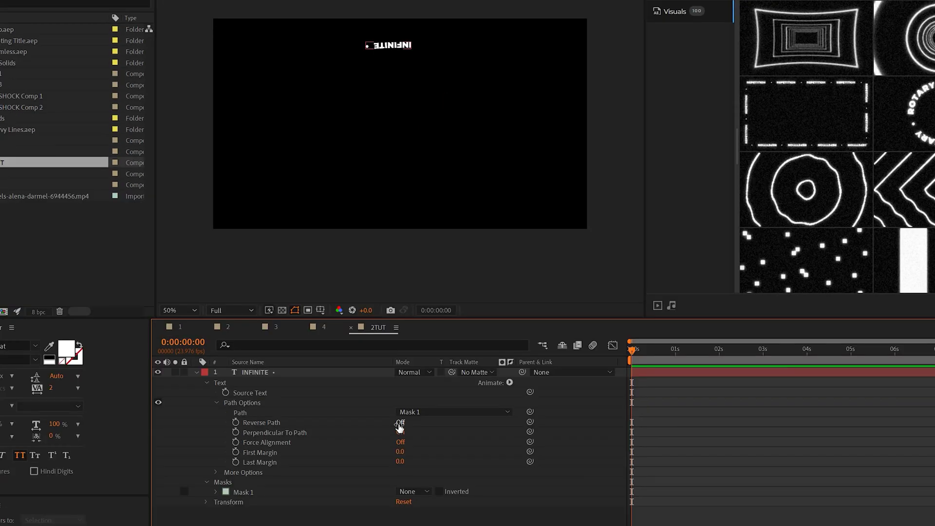
Turn on Reverse Path so the INFINITE text runs along the outside of the ellipse.
click(400, 423)
click(527, 344)
click(325, 372)
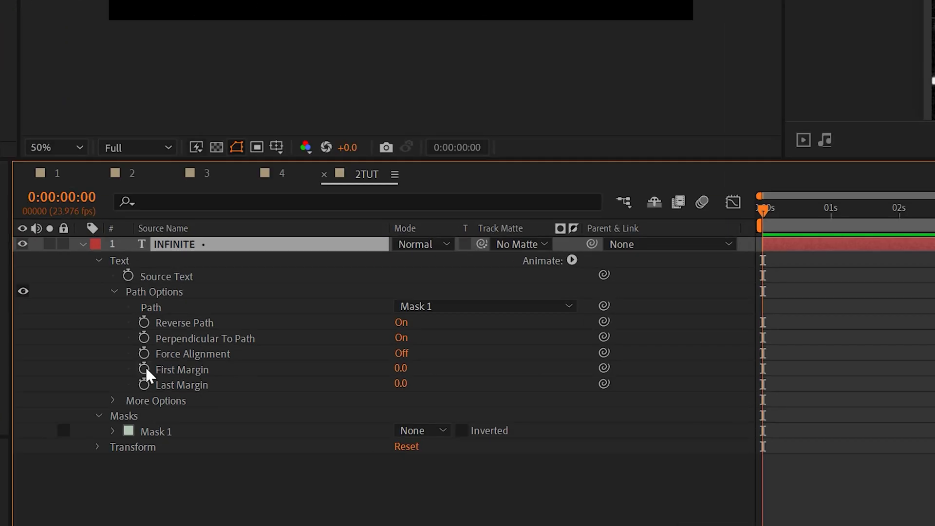
Add the expression time*200 to the text's First Margin and scrub the timeline to check the motion.
alt+click(144, 369)
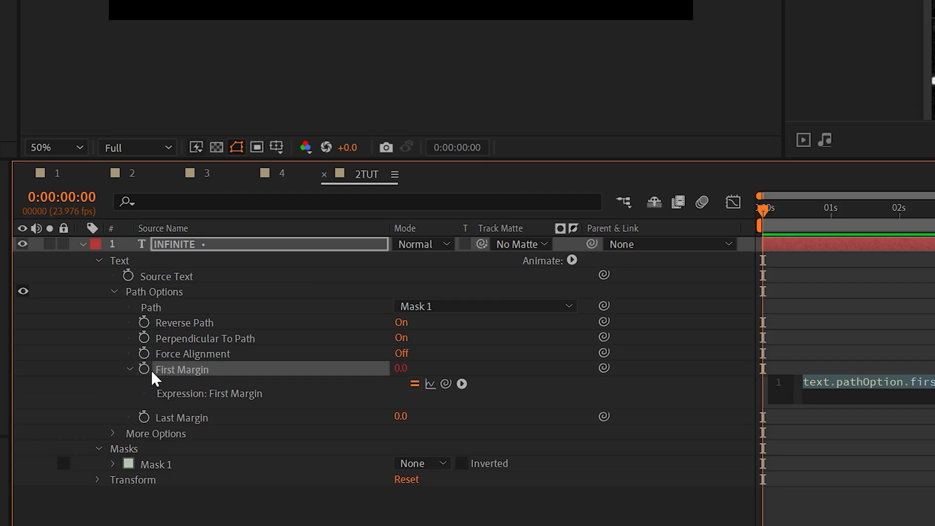
text(time)
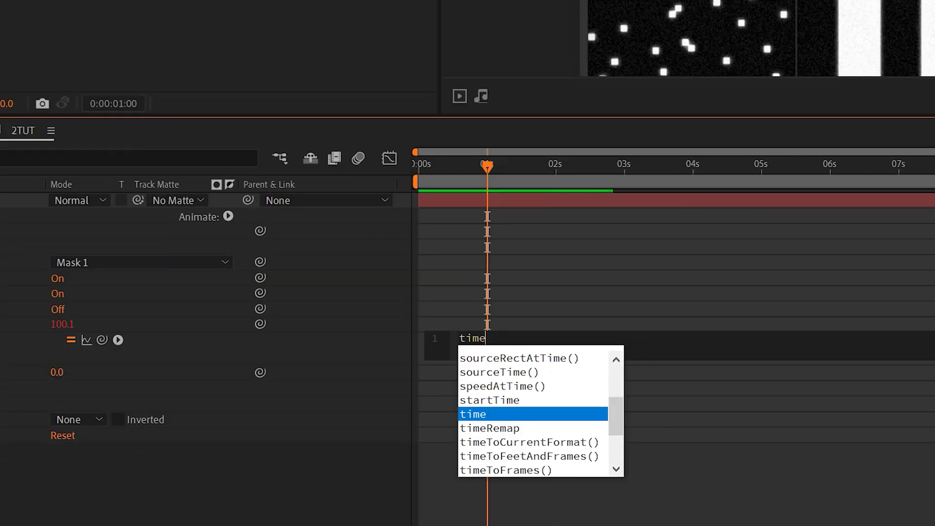
text(*200)
click(317, 487)
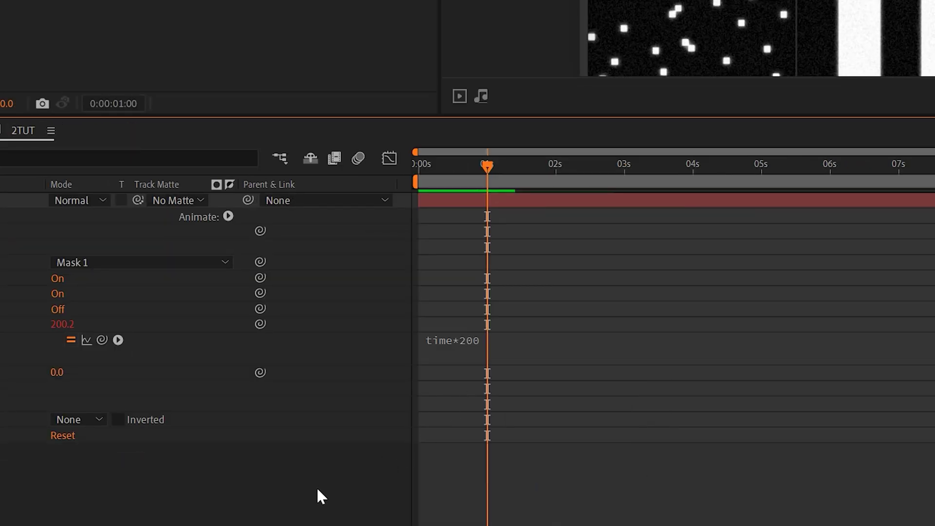
drag(419, 165, 441, 170)
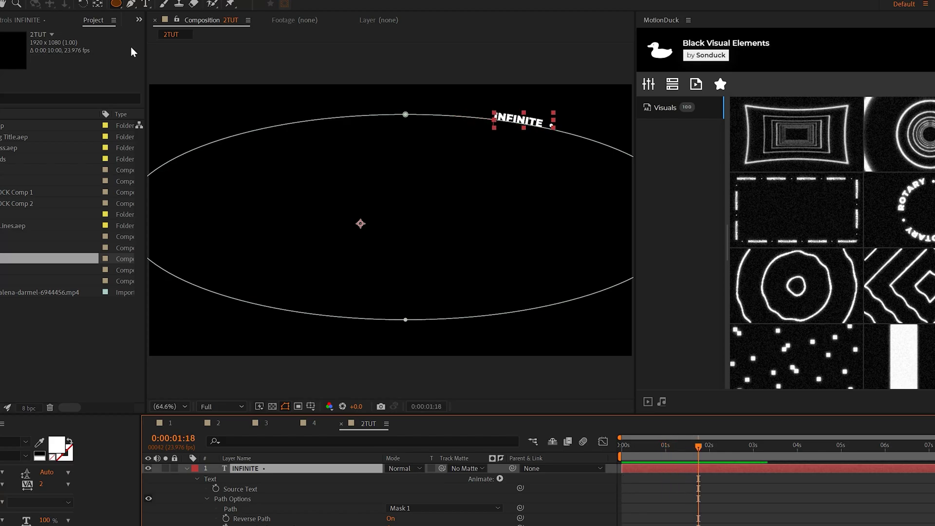
Apply the Echo time effect to the INFINITE text layer.
click(56, 10)
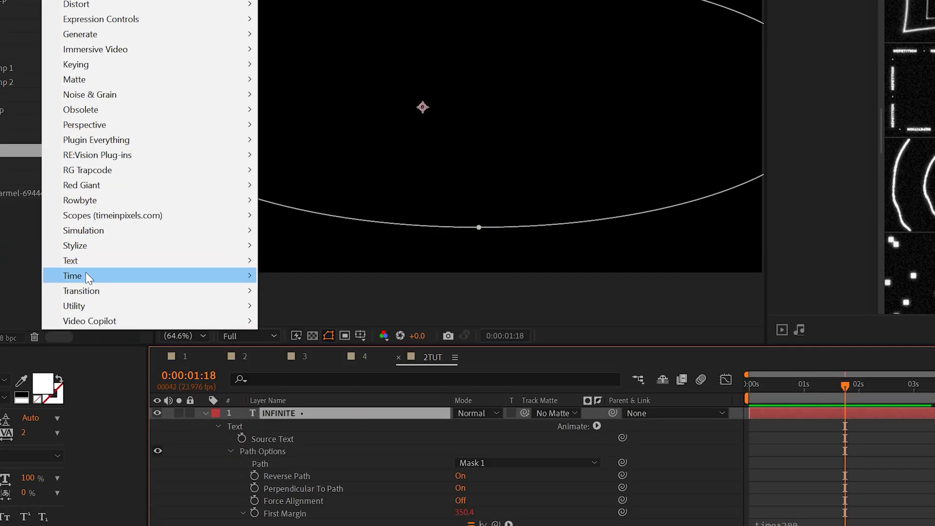
mouse_move(83, 470)
click(287, 306)
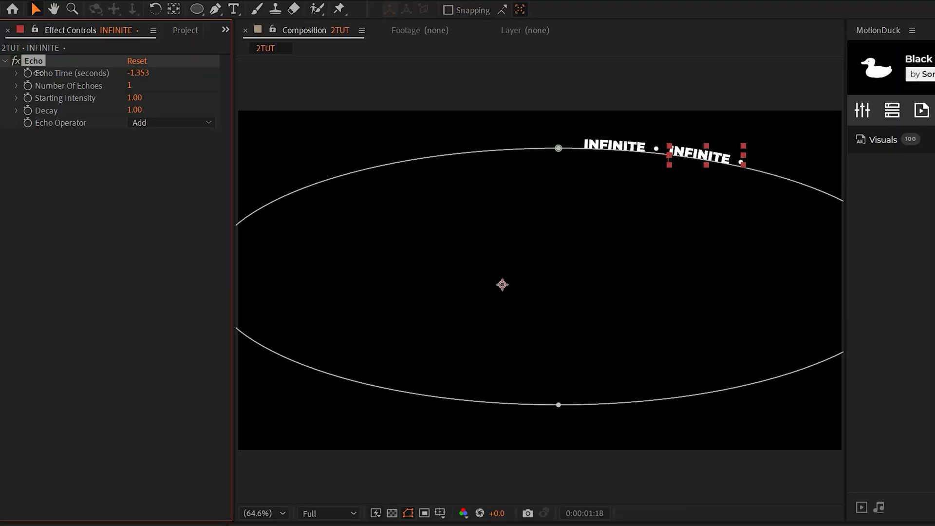
Increase the Number Of Echoes in the Echo effect on the INFINITE text layer.
drag(132, 85, 133, 88)
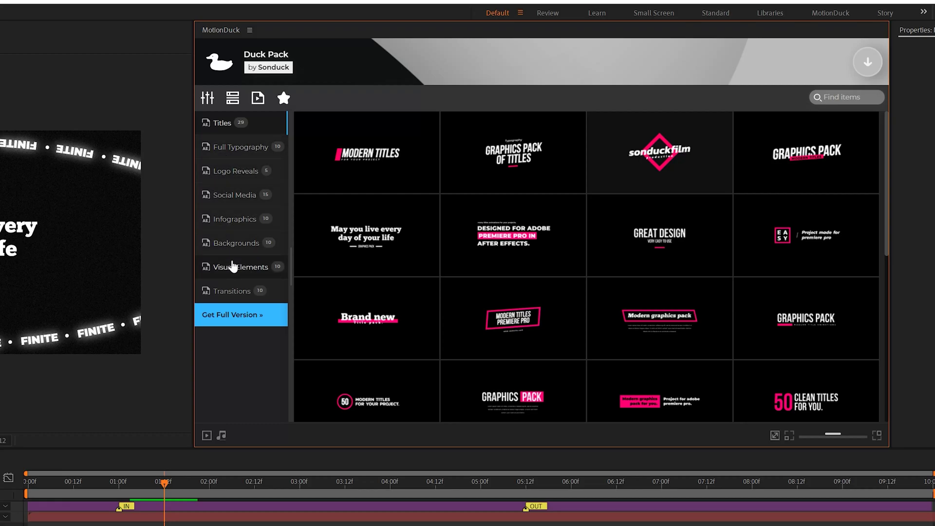
Apply Visual 07 from the Duck Pack's Visual Elements category and the Computer Technology title from the Titles II presets.
click(233, 266)
mouse_move(645, 237)
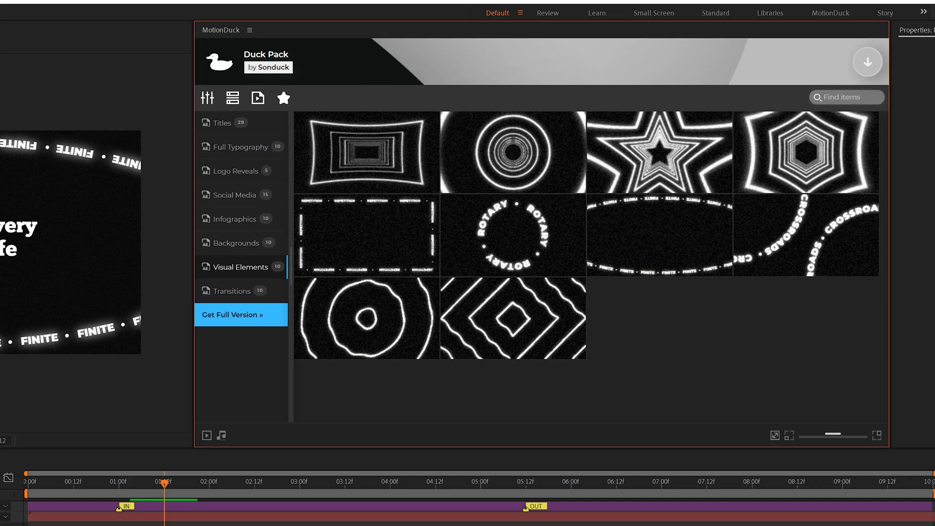
click(241, 147)
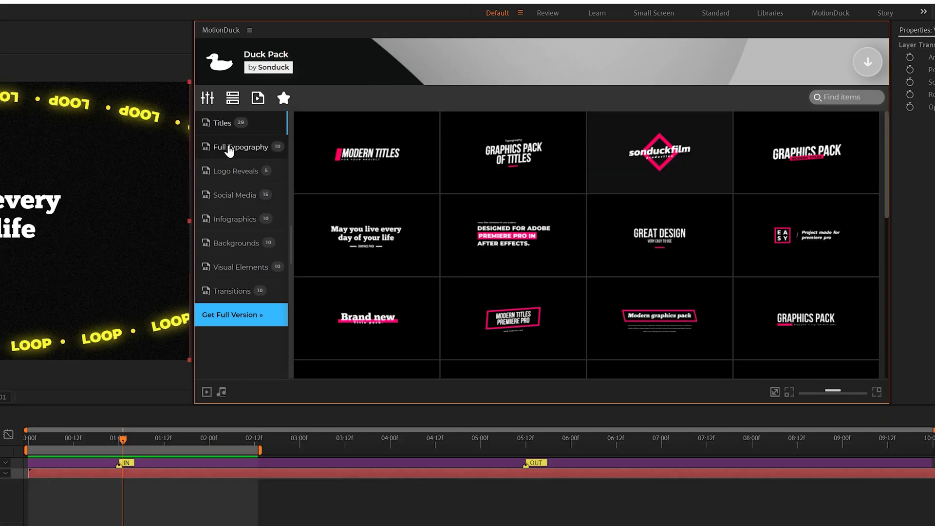
click(234, 219)
click(232, 246)
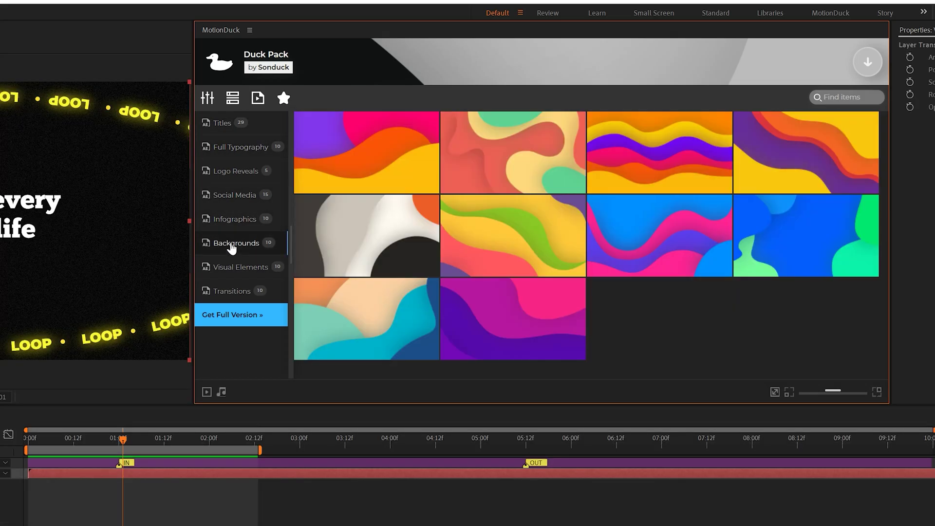
click(239, 267)
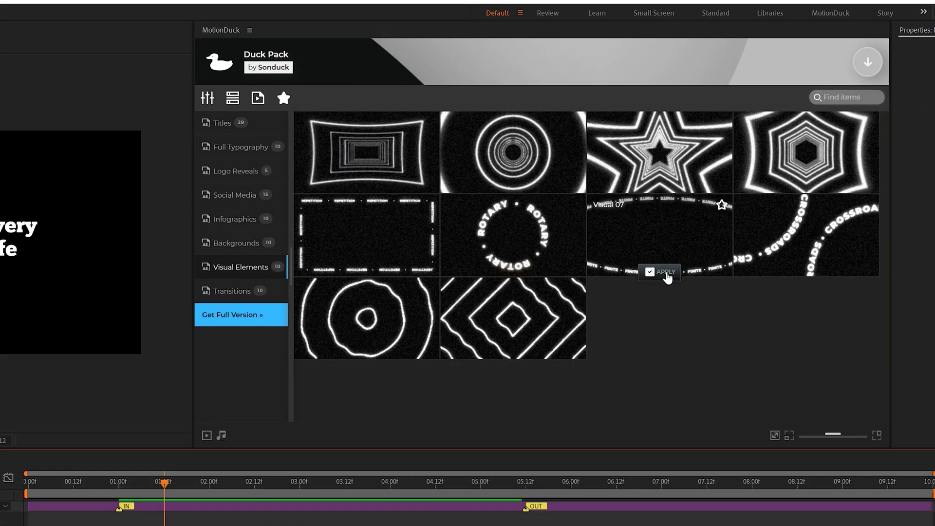
click(667, 273)
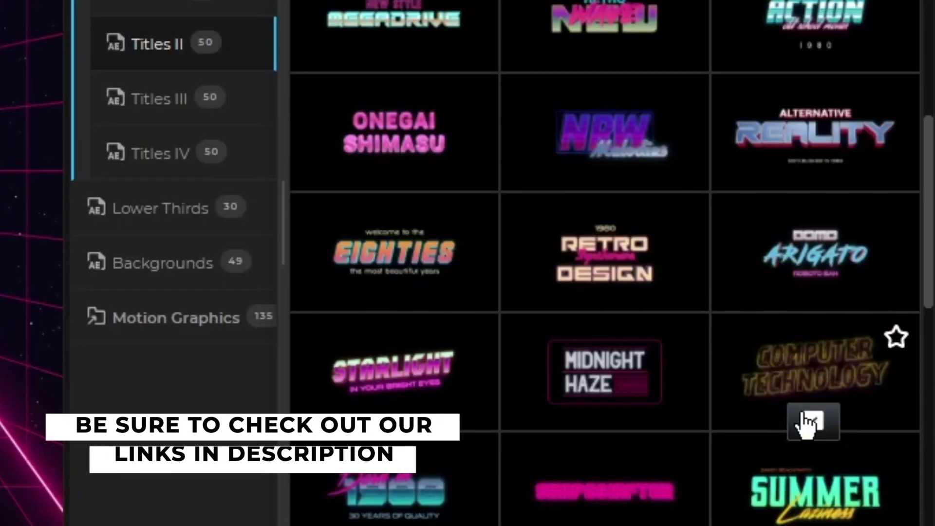
click(804, 423)
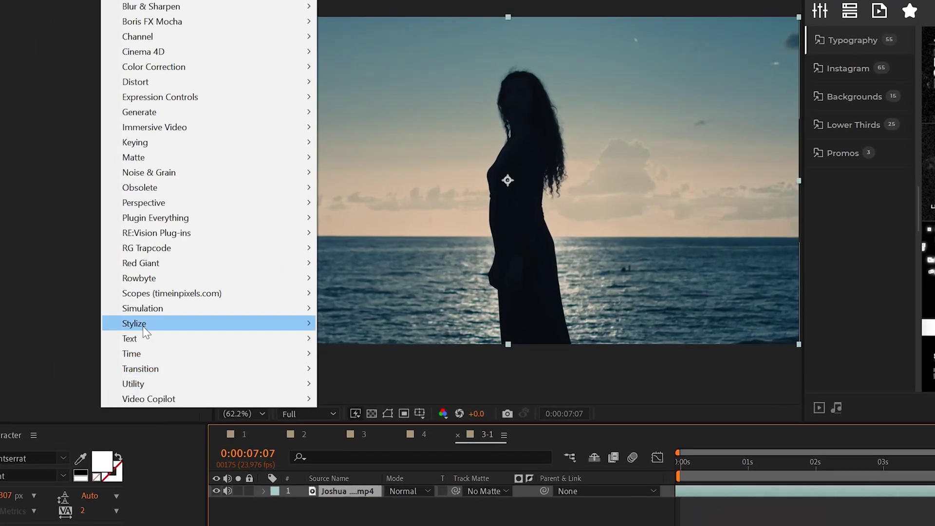
Apply Motion Tile to the footage layer in comp 3-1, keyframe a large vertical Tile Center shift at 0:00:03:14, and preview it.
mouse_move(142, 326)
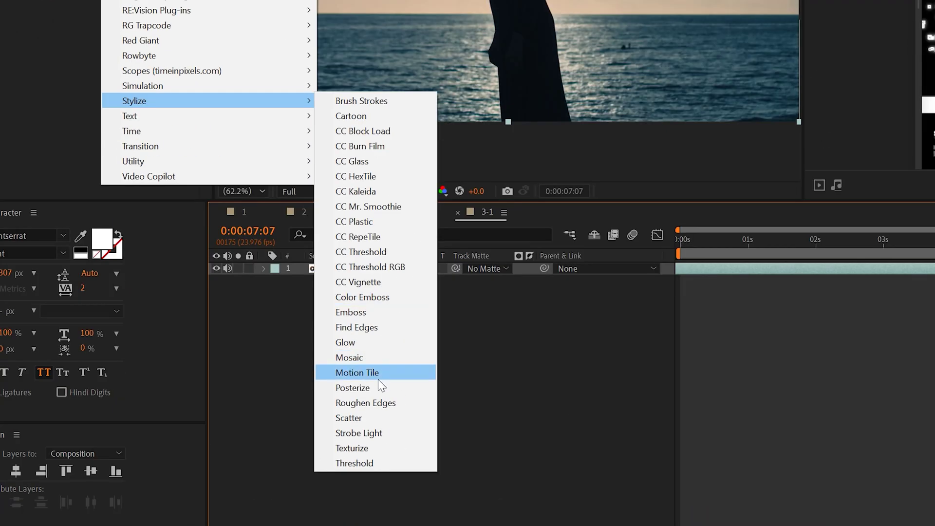
click(357, 417)
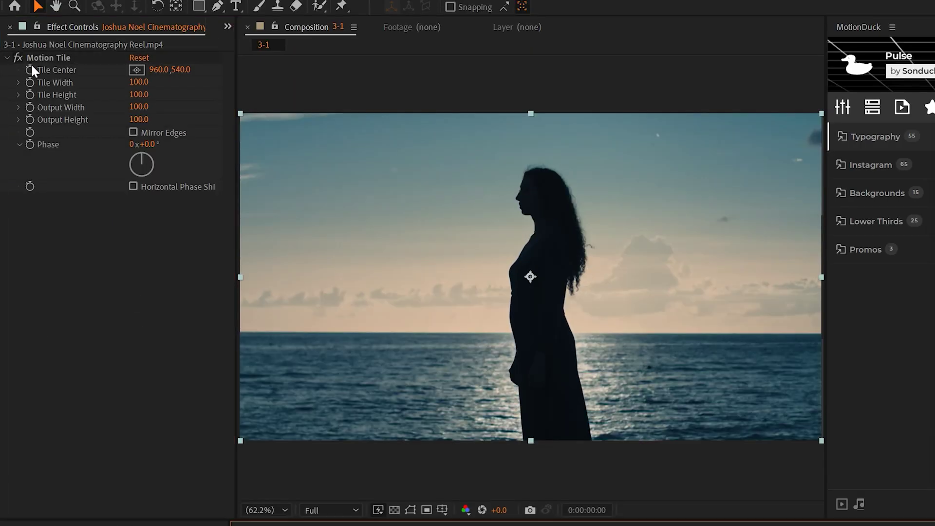
click(31, 70)
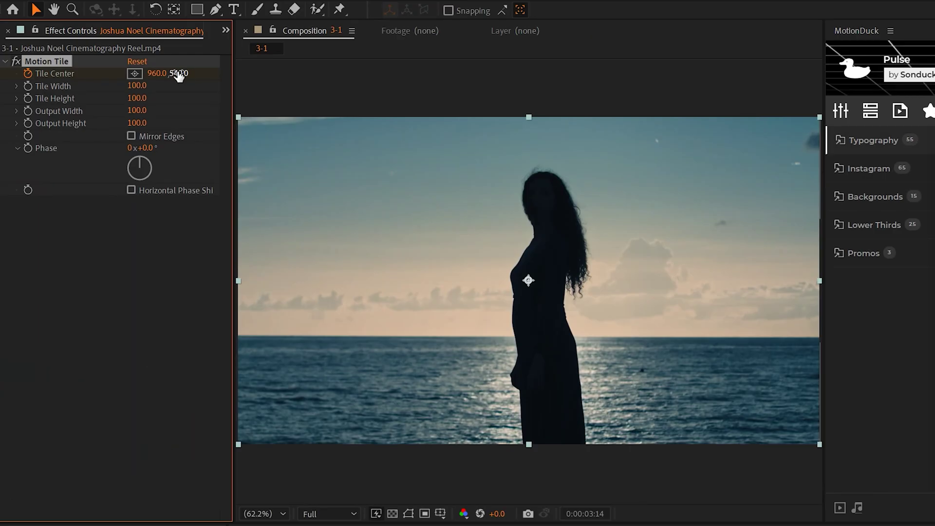
drag(180, 70, 934, 97)
key(space)
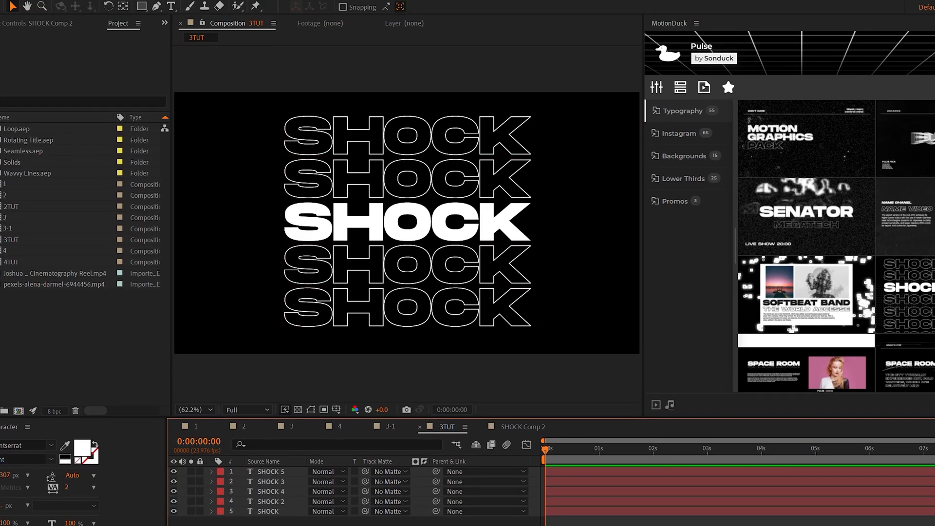
Pre-compose all five SHOCK text layers in 3TUT as Titles, moving all attributes into the new composition.
drag(251, 524, 303, 466)
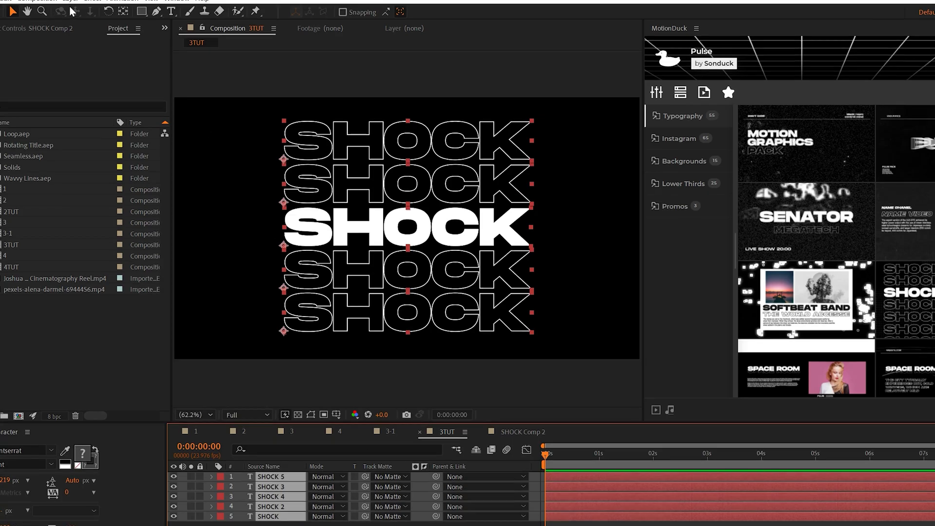
click(70, 6)
click(93, 360)
text(Titles)
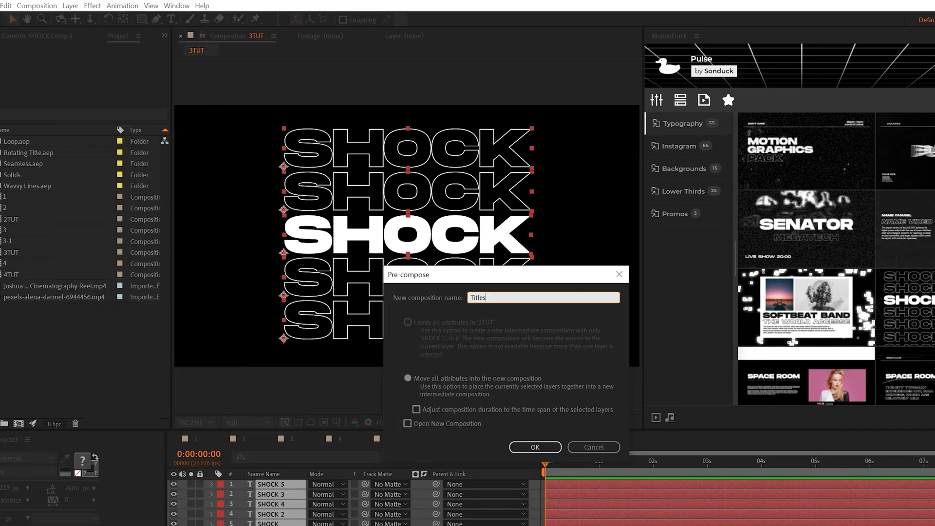
key(Return)
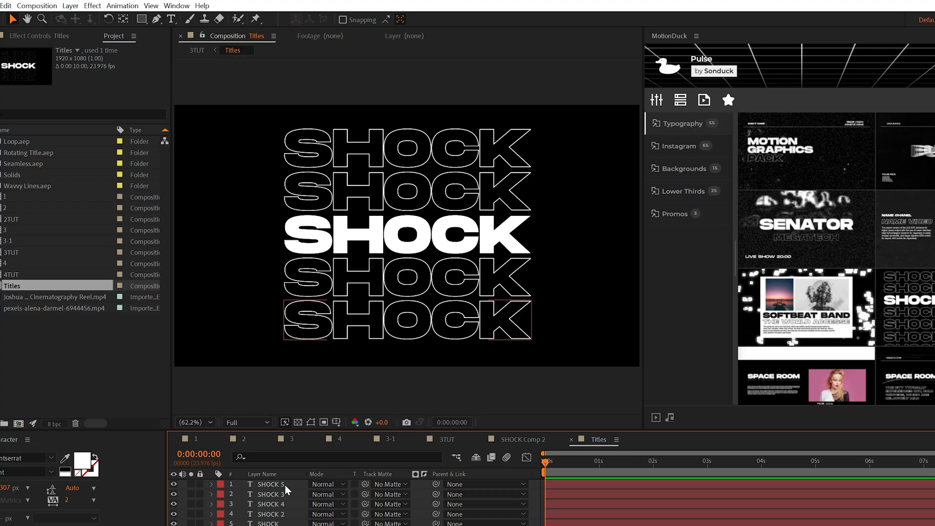
Reduce the Titles composition's width and height so the frame fits tightly around the stacked SHOCK text.
click(35, 7)
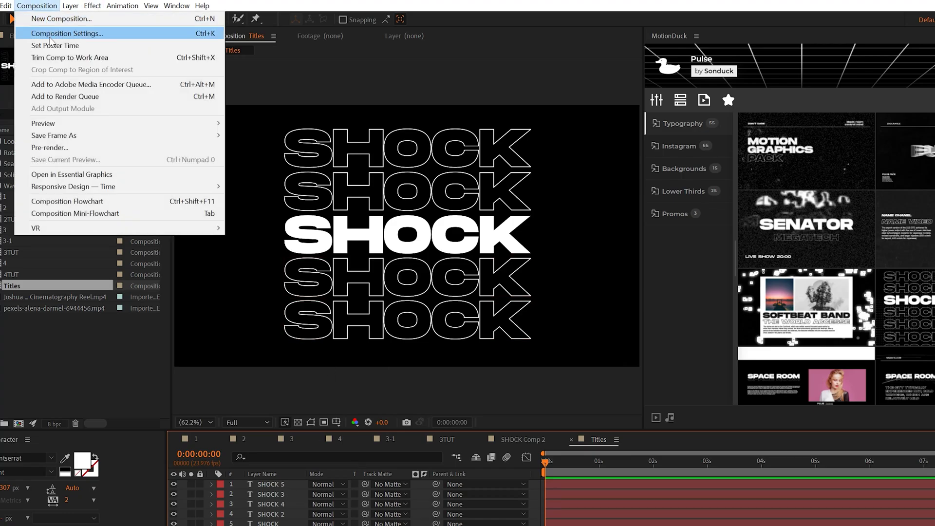
click(50, 35)
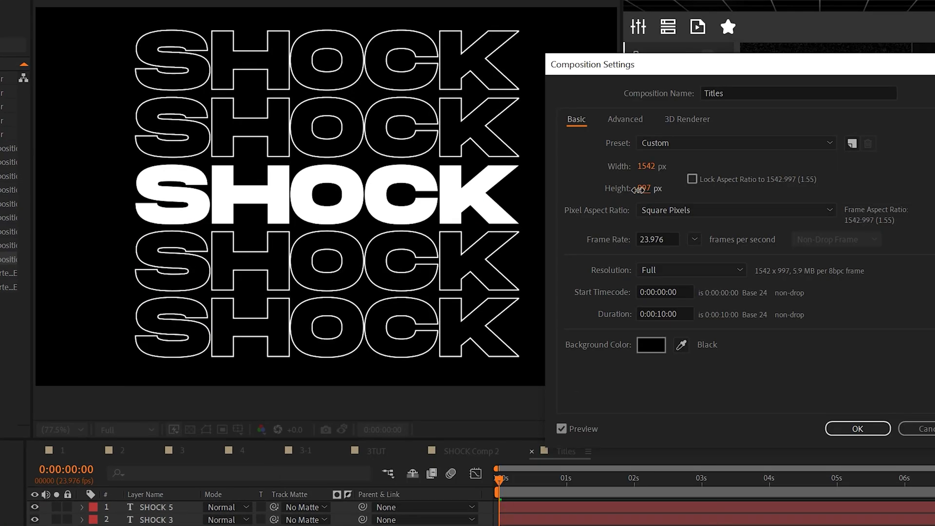
drag(623, 188, 604, 166)
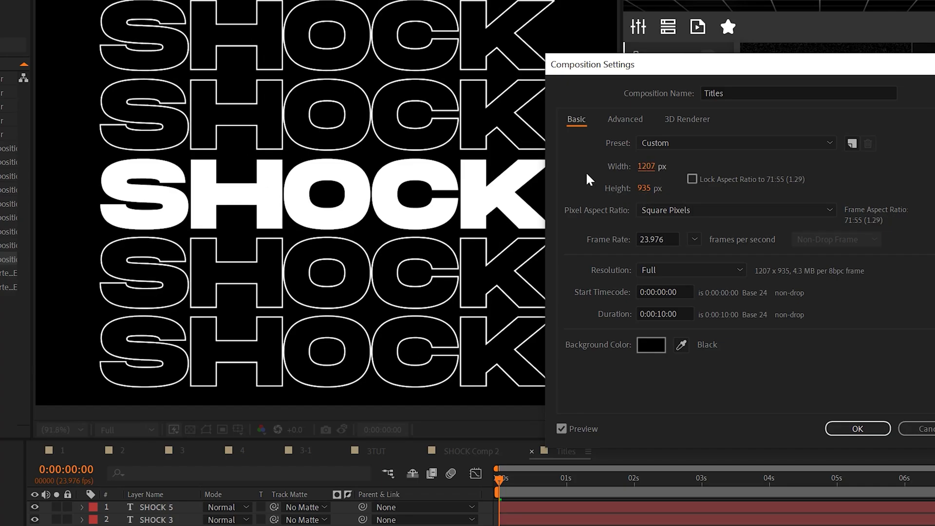
key(Return)
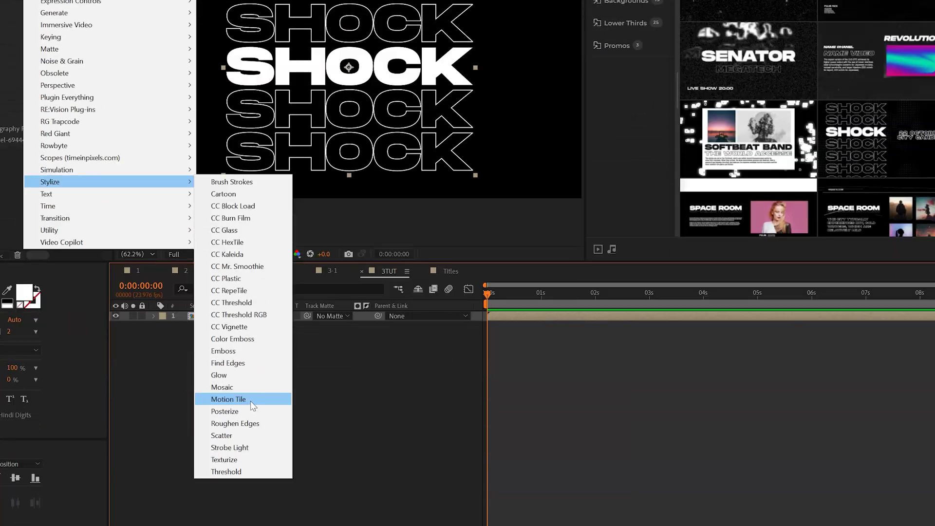
Apply Motion Tile to the Titles layer with Output Width and Height 310, keyframe Tile Center to 520, -438, and adjust Phase.
click(251, 401)
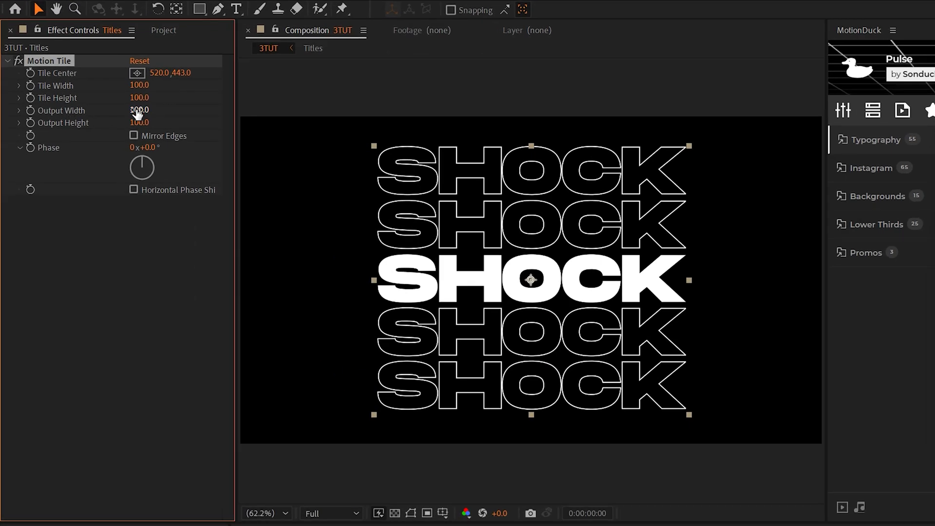
mouse_move(138, 113)
mouse_down()
mouse_move(156, 115)
mouse_move(131, 110)
mouse_move(146, 122)
mouse_up()
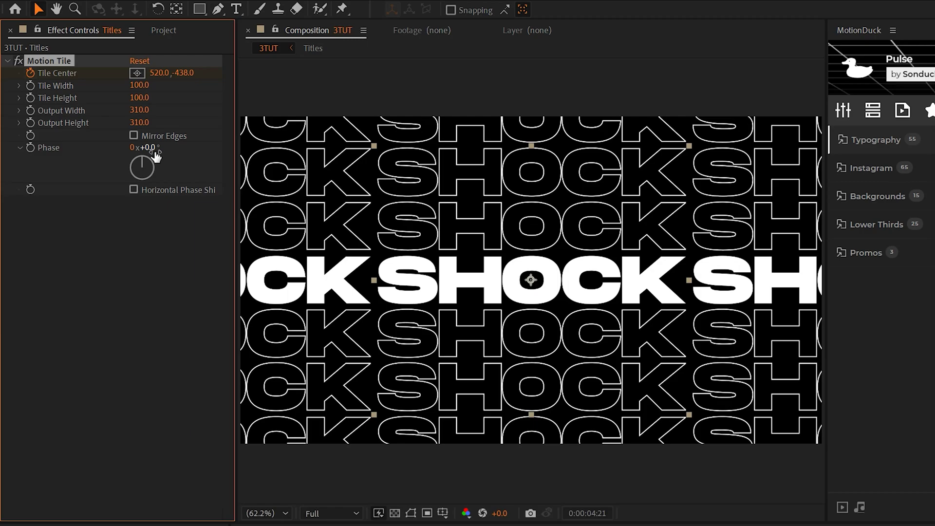
drag(156, 155, 286, 159)
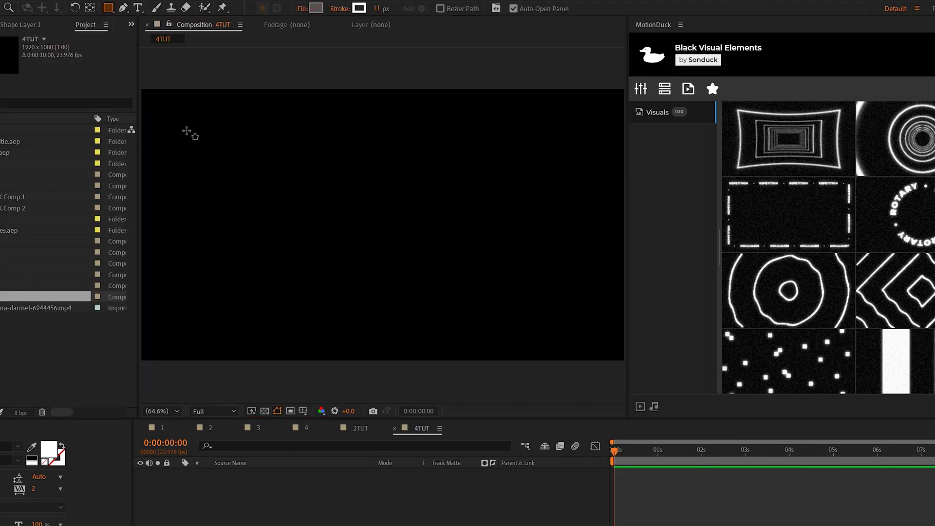
Draw a wide, centred rectangle outline with a 15 px white stroke in the 4TUT composition.
click(186, 131)
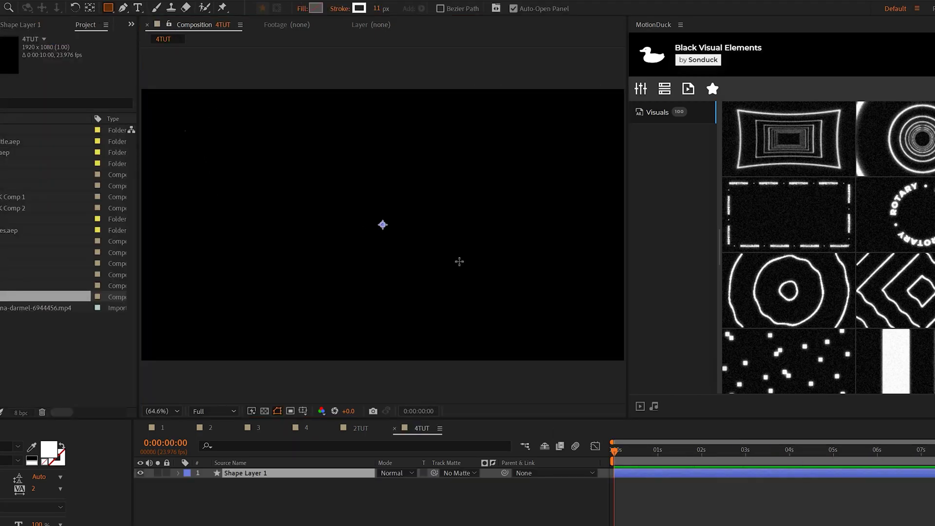
drag(582, 306, 593, 326)
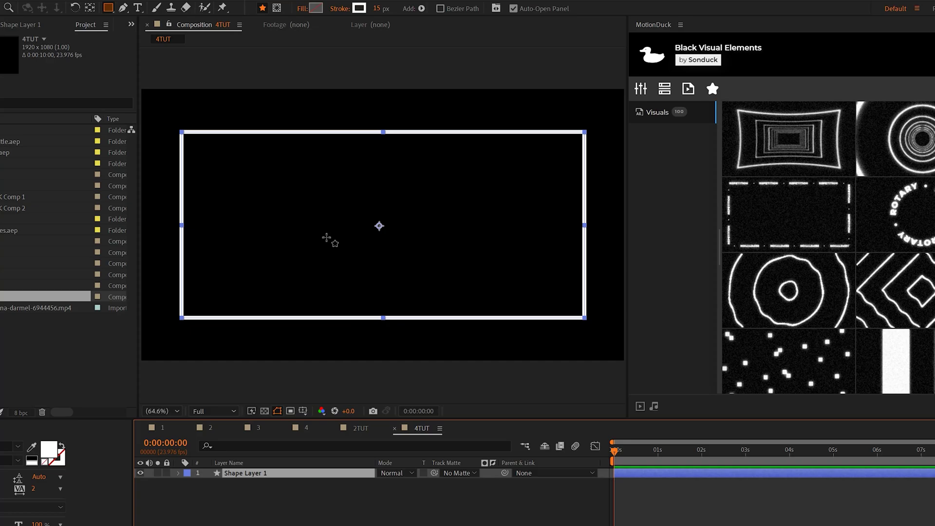
Add a Repeater to the rectangle's shape layer and set the repeater's transform Position to 0, 0.
click(178, 473)
click(493, 484)
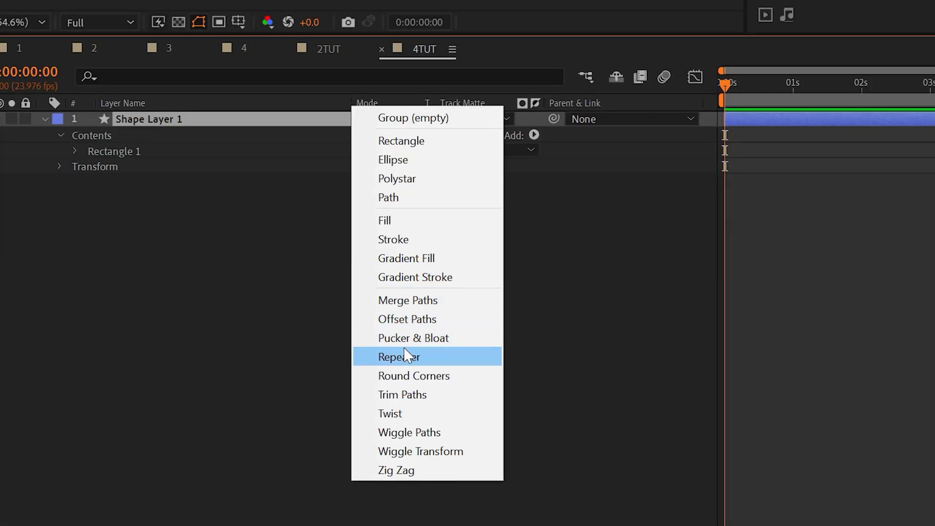
click(406, 355)
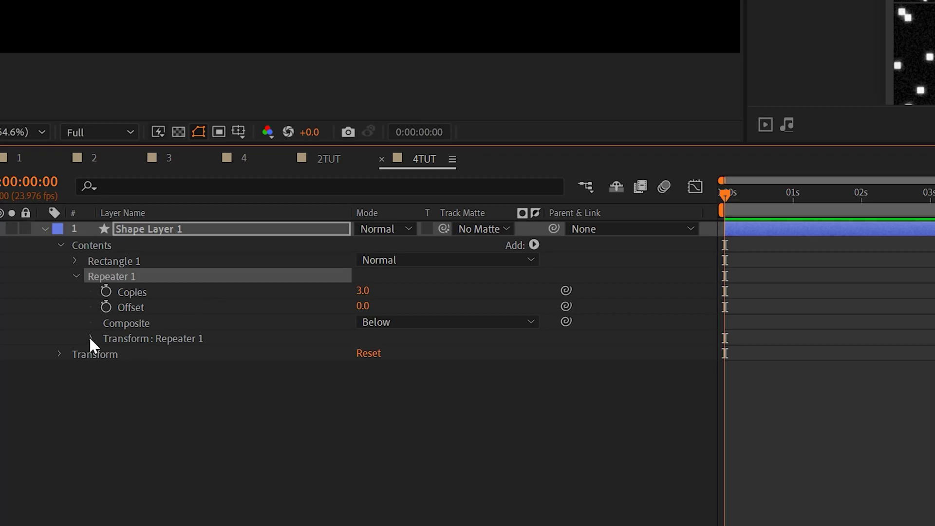
click(91, 338)
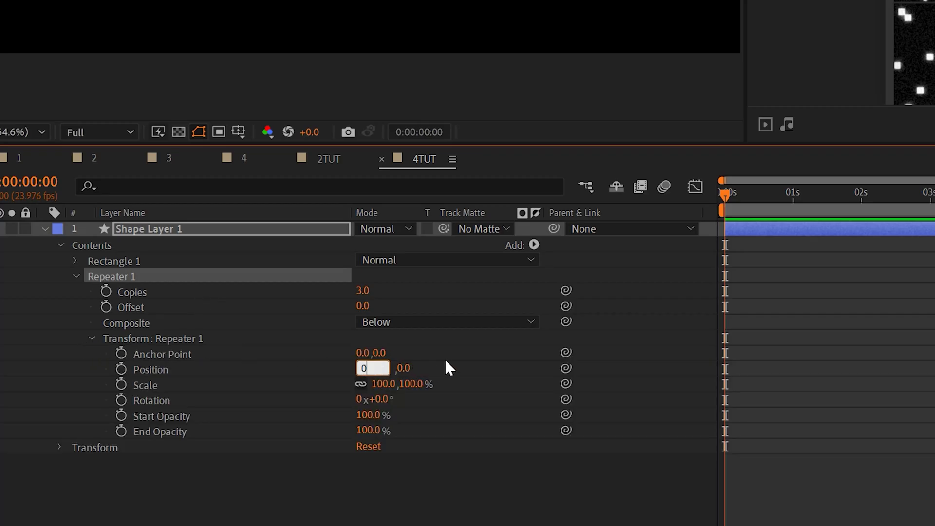
key(Return)
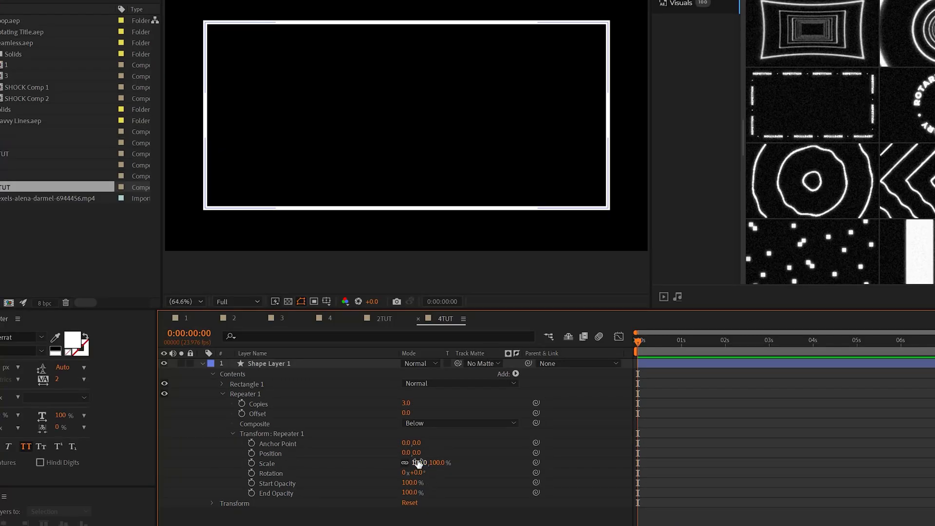
Set the repeater's transform Scale to 66% and its Copies to 235 to nest the rectangles inward.
drag(419, 462, 398, 461)
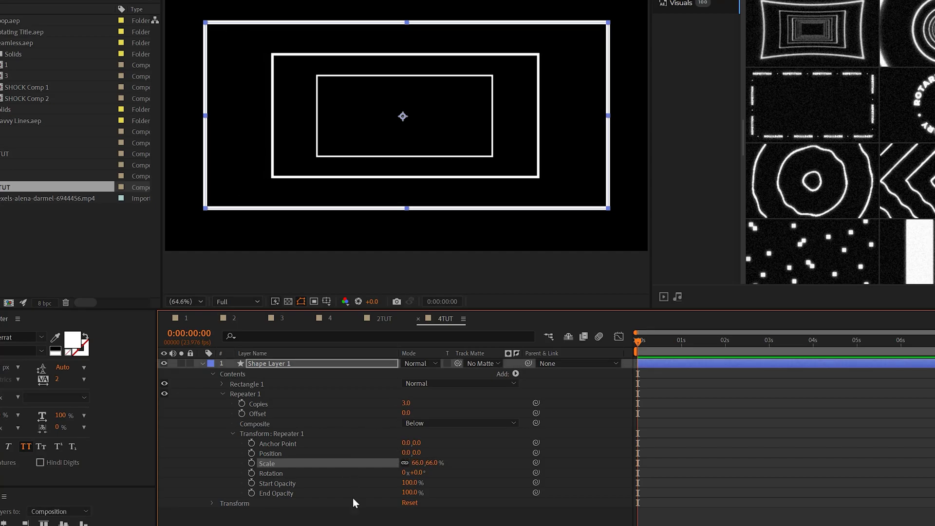
click(350, 511)
drag(405, 403, 418, 405)
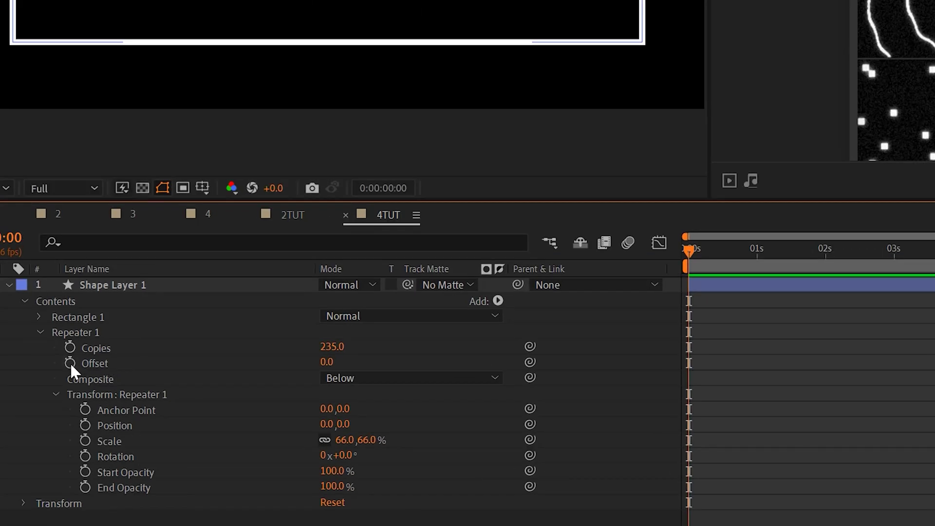
Add an expression to the repeater's Offset that multiplies time by a constant (time*).
alt+click(69, 361)
text(time)
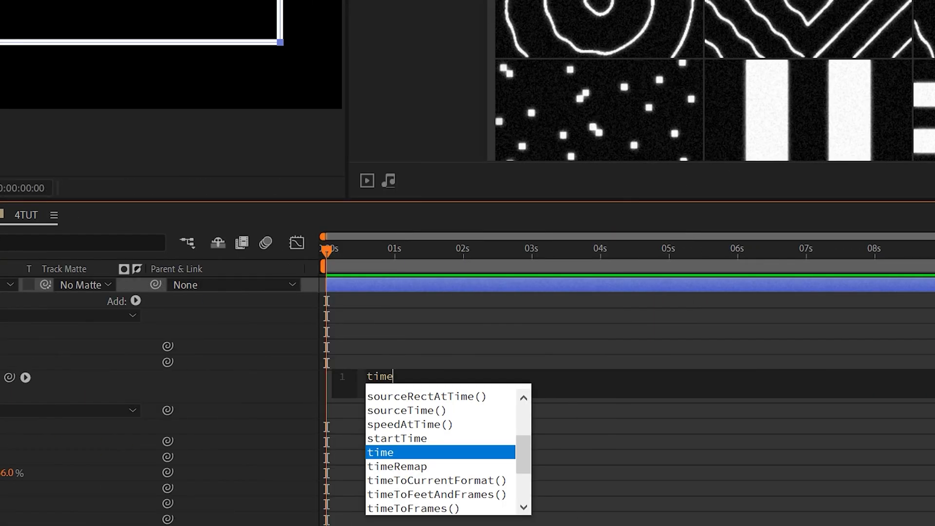
text(*)
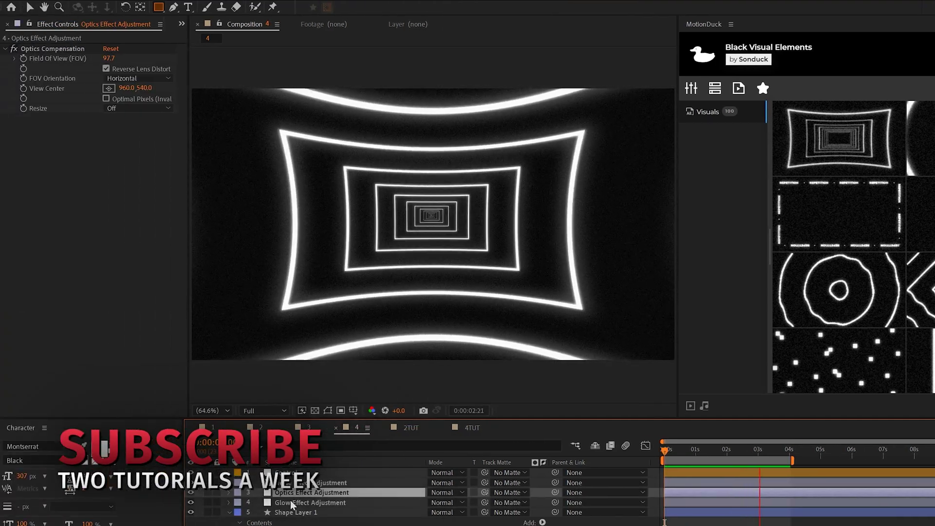
Examine the glow settings of the Glow Effect Adjustment layer in composition 4.
click(289, 503)
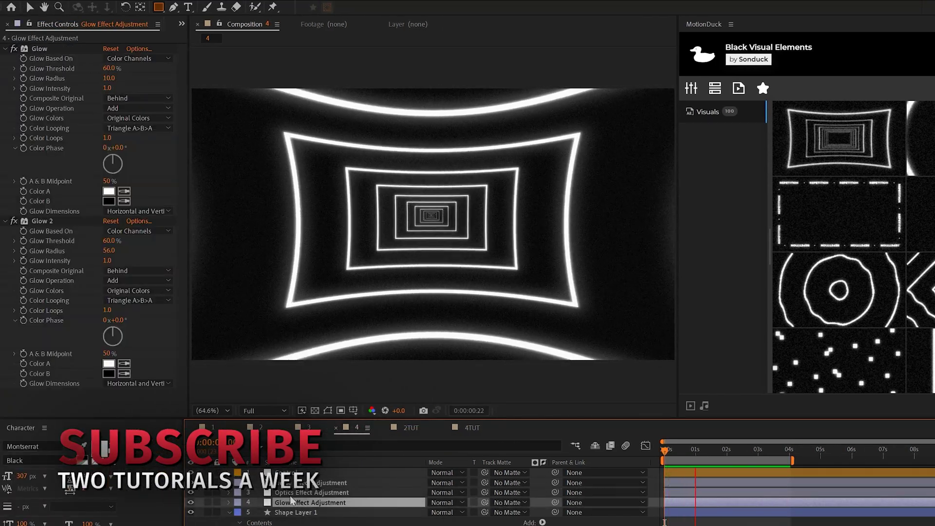